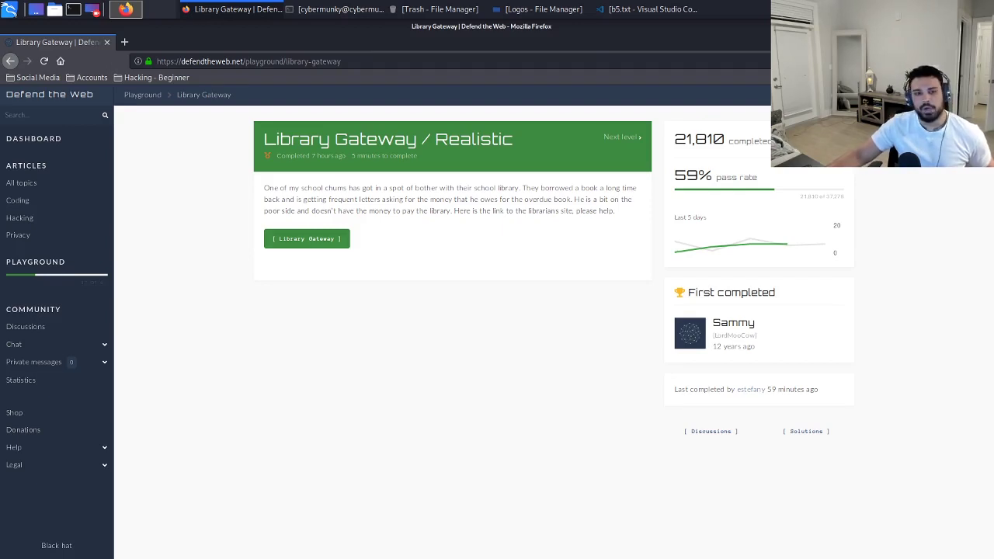
- Open the Library Gateway challenge in a new tab and view its not-logged-in notice
{"action": "right_click", "coordinate": [312, 241]}
{"action": "left_click", "coordinate": [368, 250]}
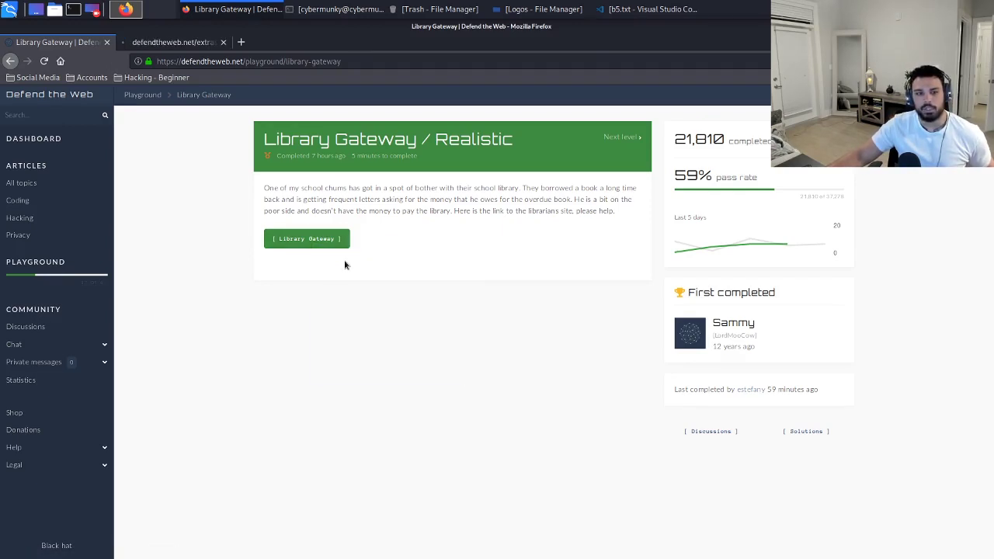
{"action": "left_click", "coordinate": [189, 46]}
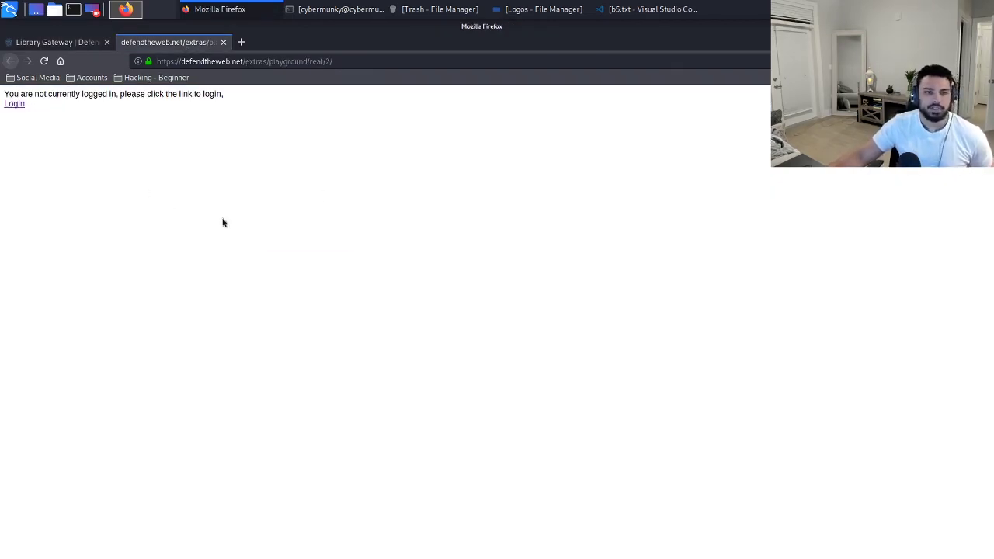
- Open the library Login page in a third tab and place the cursor in the username field
{"action": "right_click", "coordinate": [24, 107]}
{"action": "left_click", "coordinate": [60, 118]}
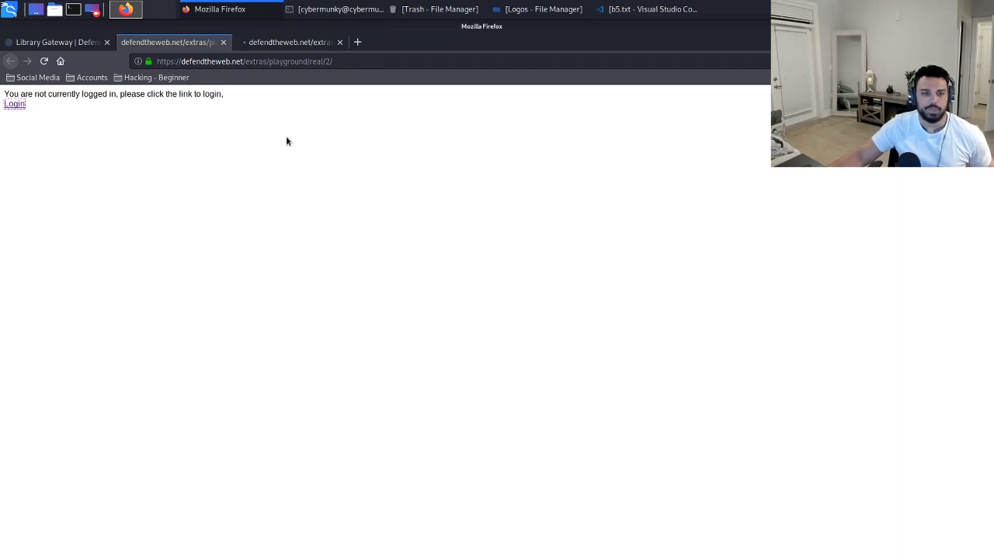
{"action": "left_click", "coordinate": [289, 43]}
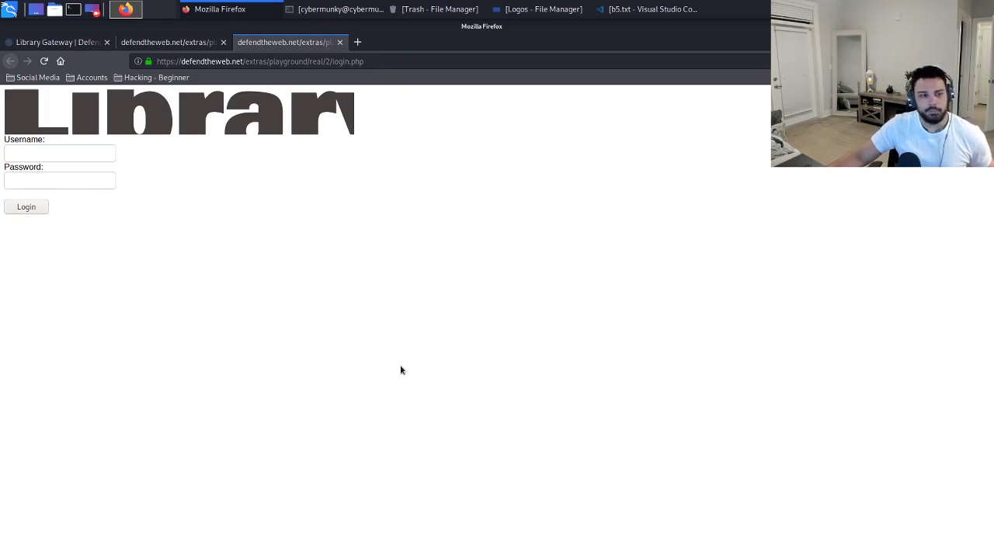
{"action": "left_click", "coordinate": [88, 153]}
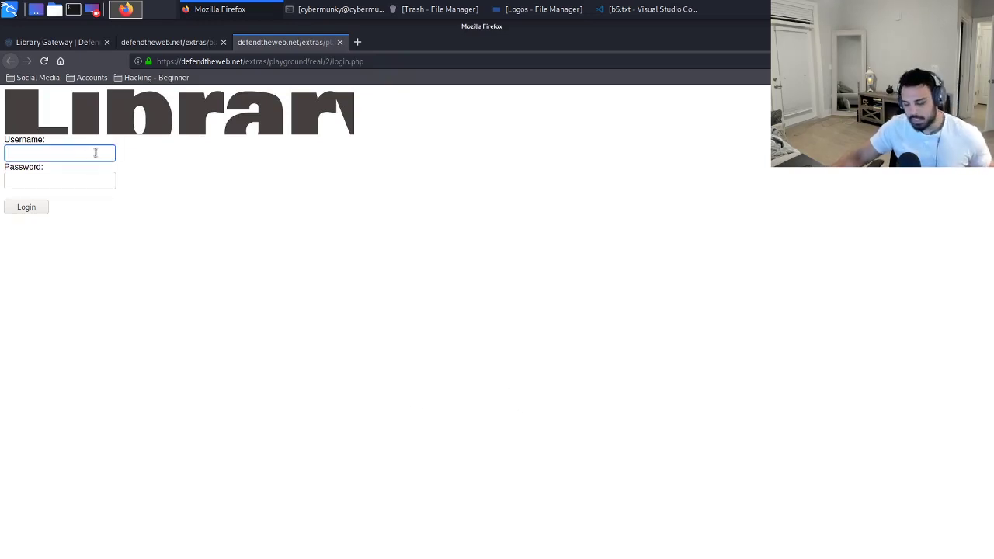
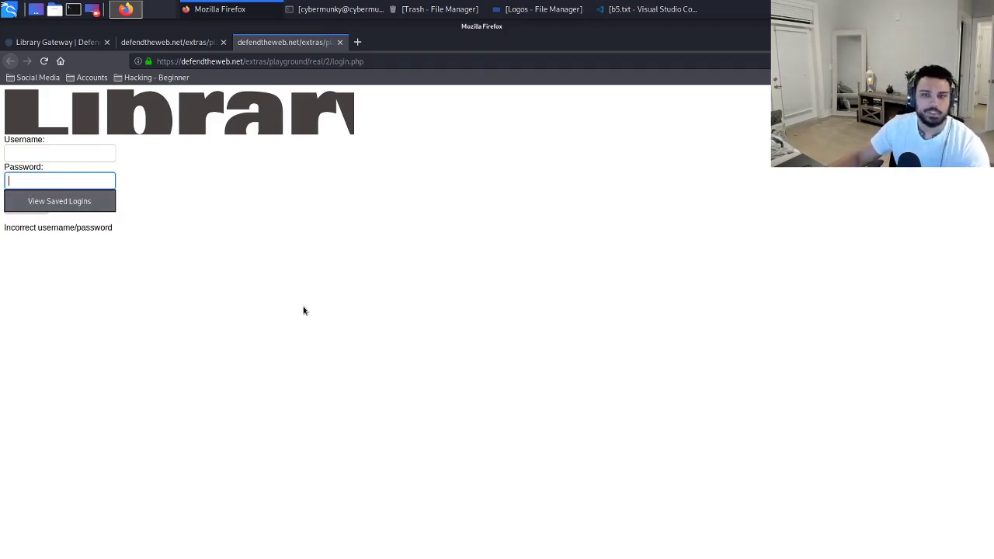
- Close the View Saved Logins popup on the Library login page and open the page's context menu
{"action": "left_click", "coordinate": [296, 363]}
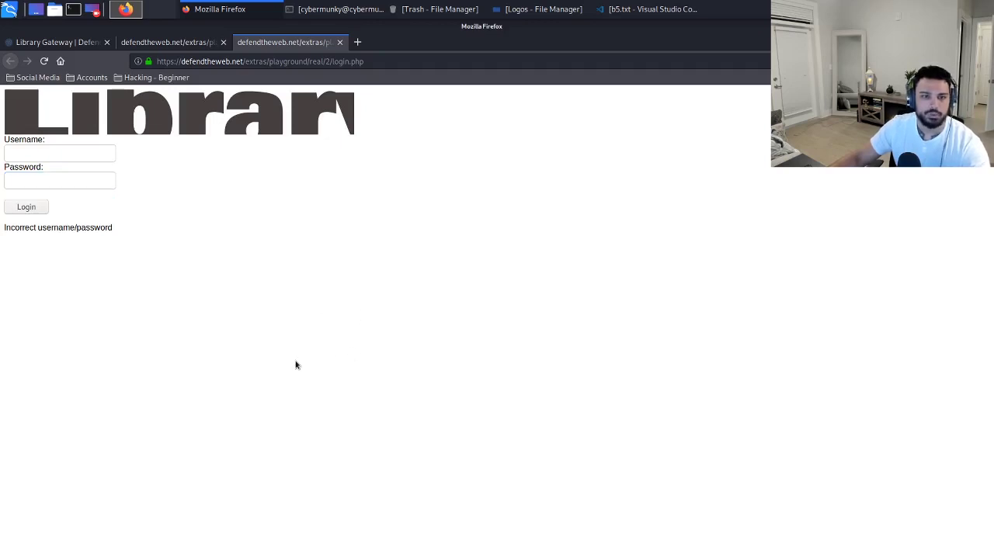
{"action": "right_click", "coordinate": [217, 251]}
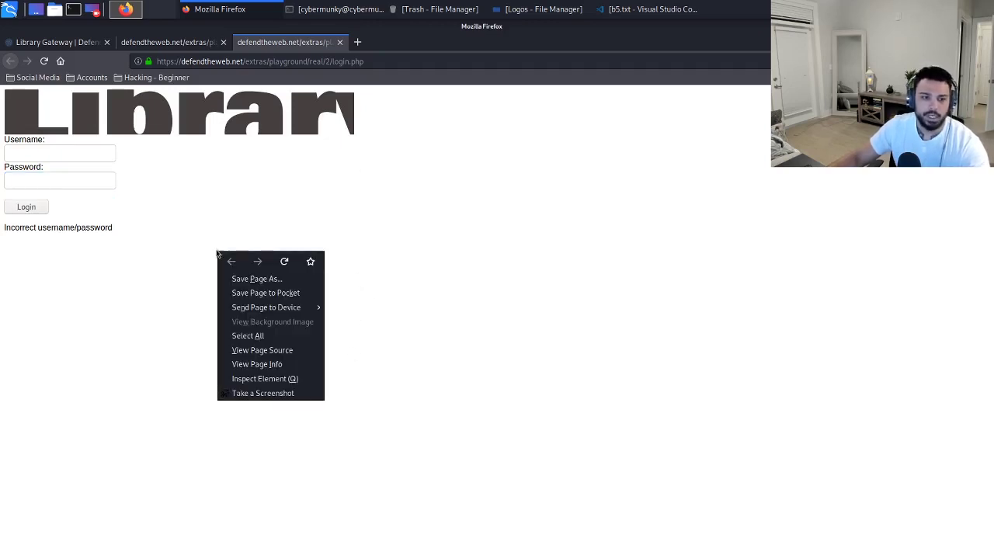
{"action": "left_click", "coordinate": [250, 350]}
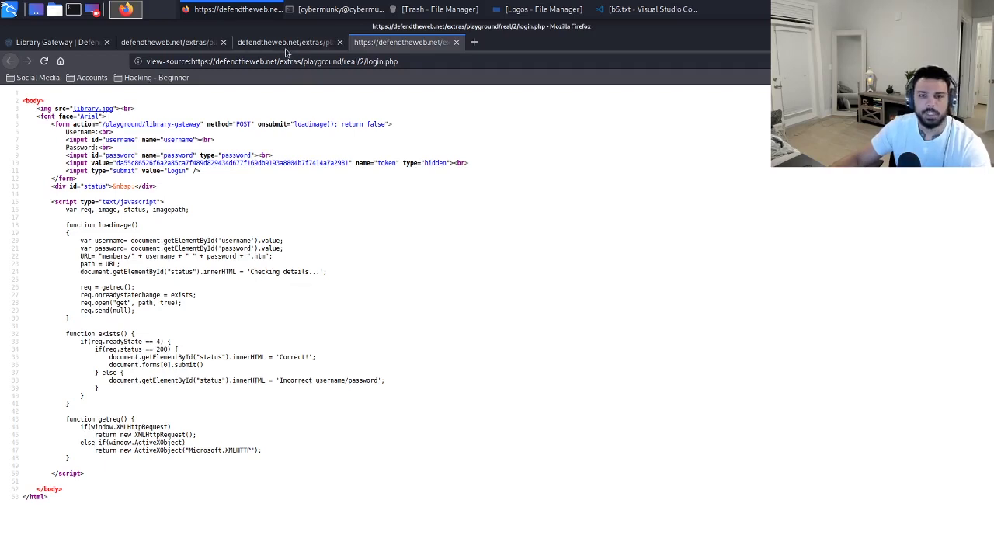
- Close the source view, switch to the not-logged-in playground/real/2/ tab, and open its context menu
{"action": "left_click", "coordinate": [456, 42]}
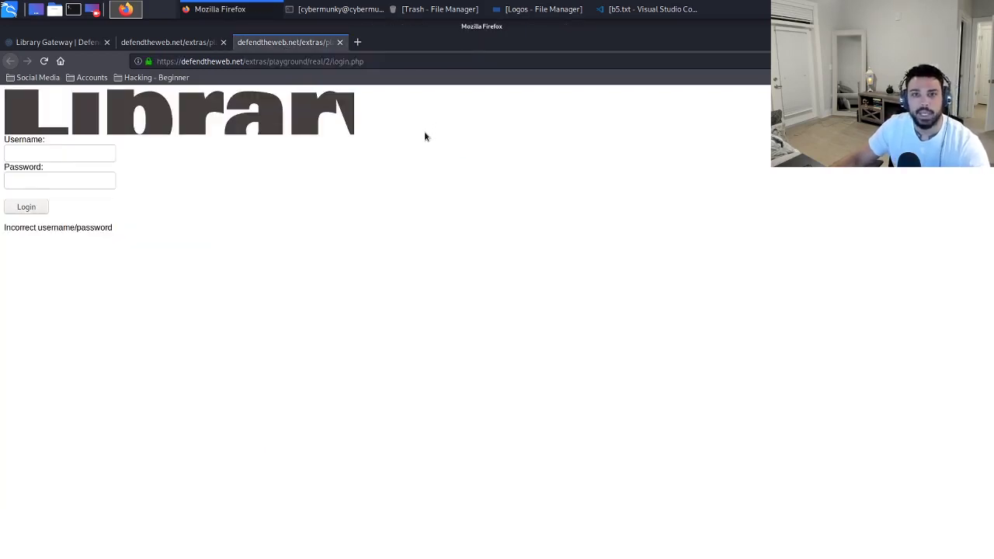
{"action": "left_click", "coordinate": [158, 48]}
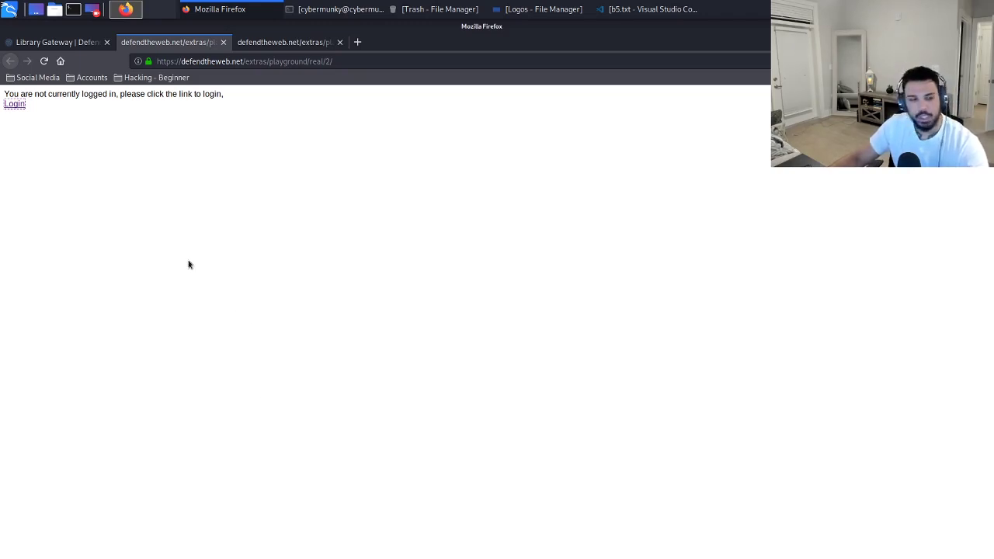
{"action": "right_click", "coordinate": [247, 173]}
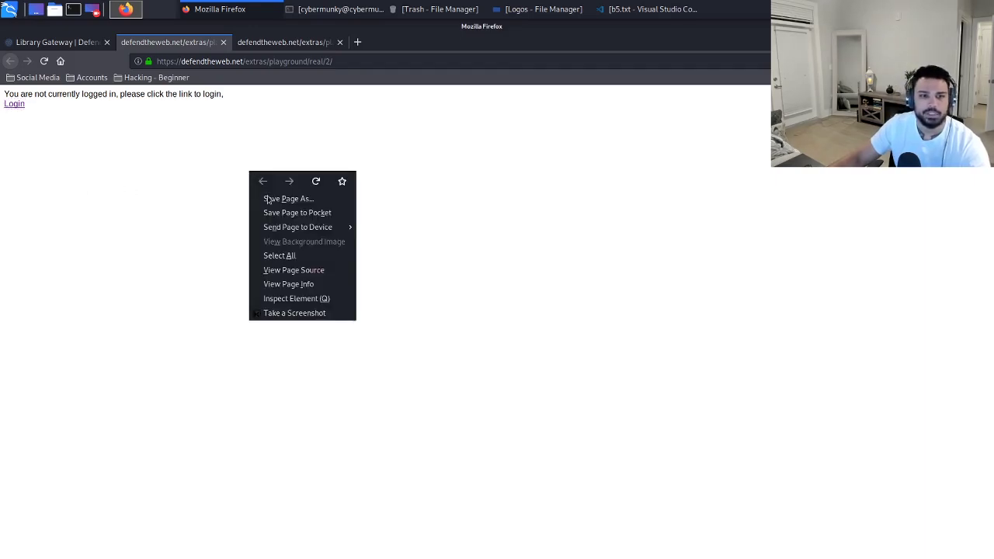
- View the page's HTML source and select the login.php link target text
{"action": "left_click", "coordinate": [312, 272]}
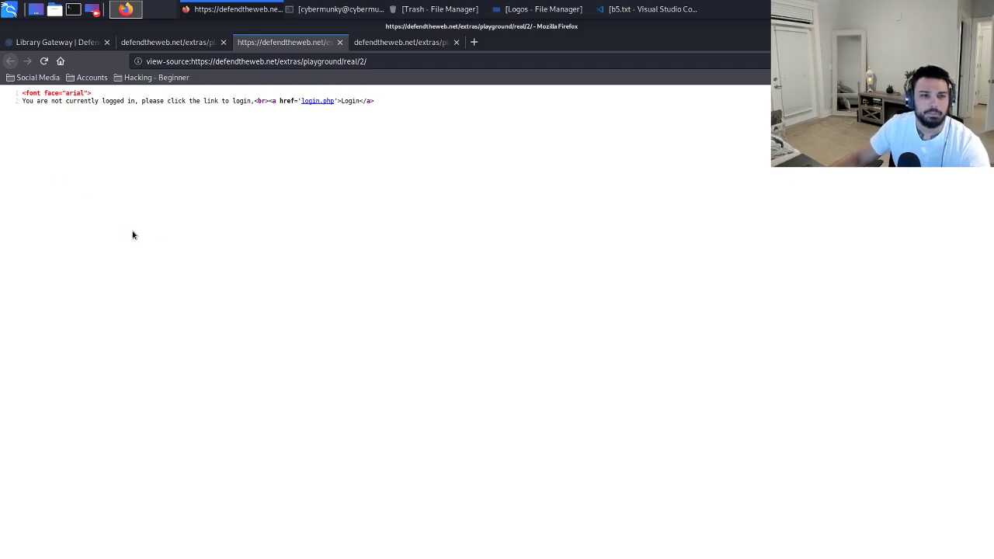
{"action": "right_click", "coordinate": [325, 100]}
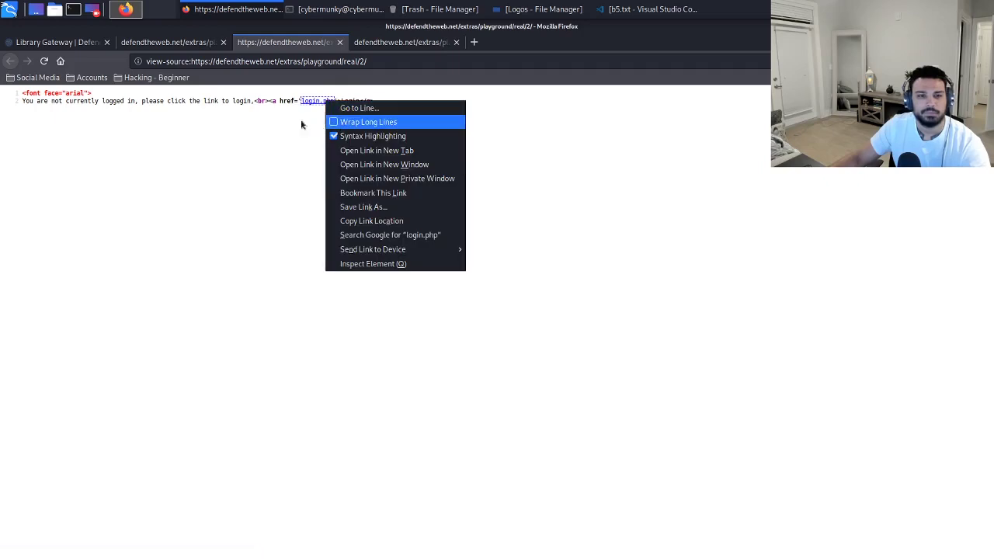
{"action": "left_click", "coordinate": [275, 126]}
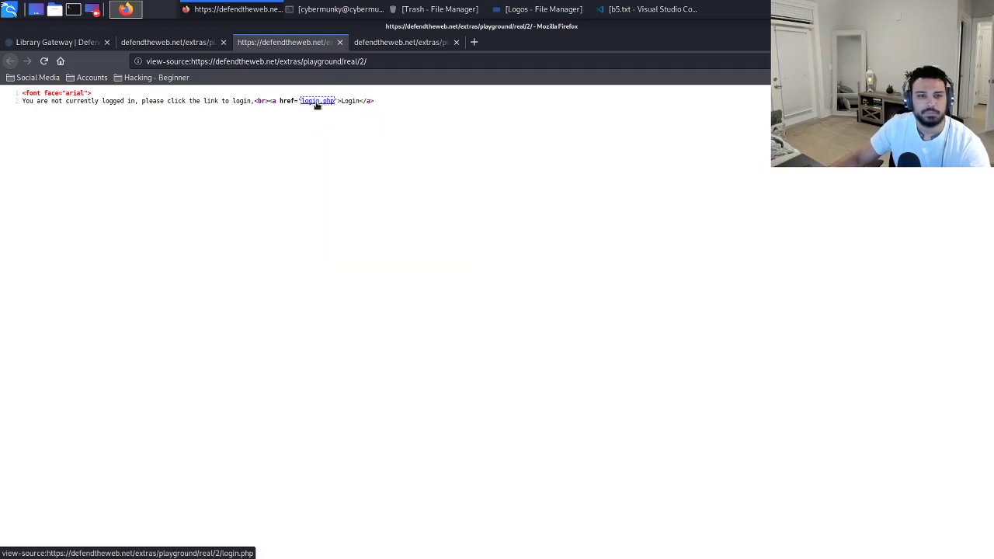
{"action": "right_click", "coordinate": [316, 102]}
{"action": "left_click", "coordinate": [286, 124]}
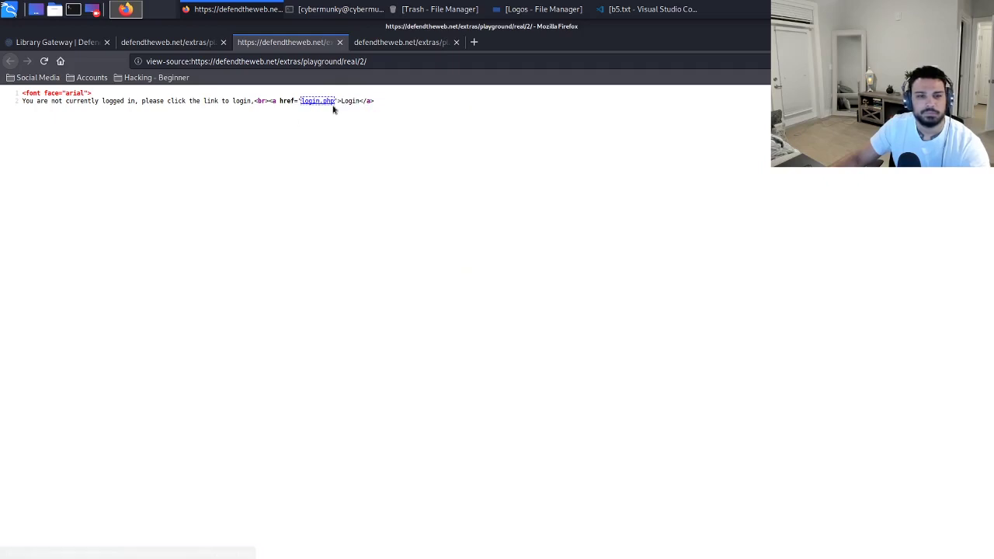
{"action": "left_click_drag", "start_coordinate": [335, 101], "coordinate": [303, 104]}
{"action": "key", "text": "ctrl+c"}
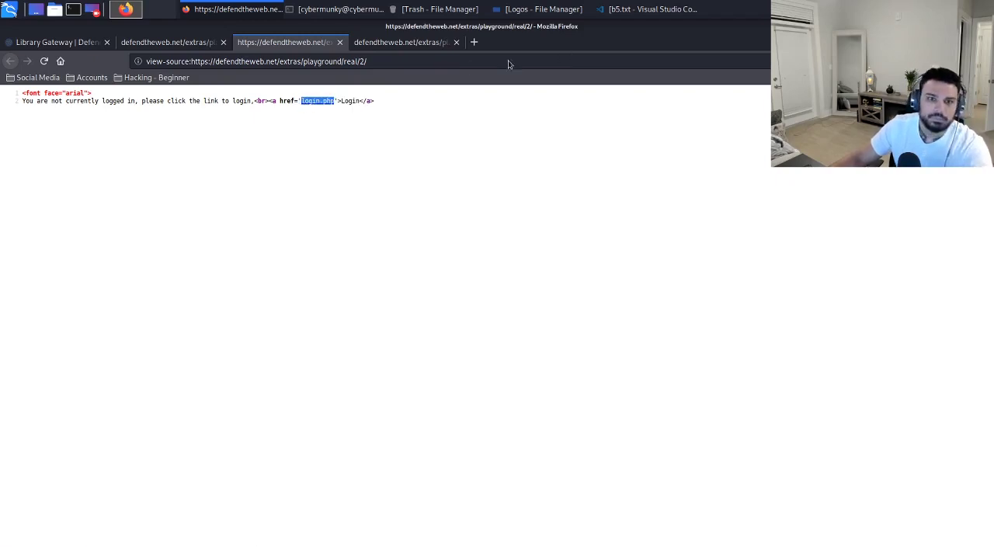
- Append login.php after real/2/ in the source address and load that page's source
{"action": "left_click", "coordinate": [377, 62]}
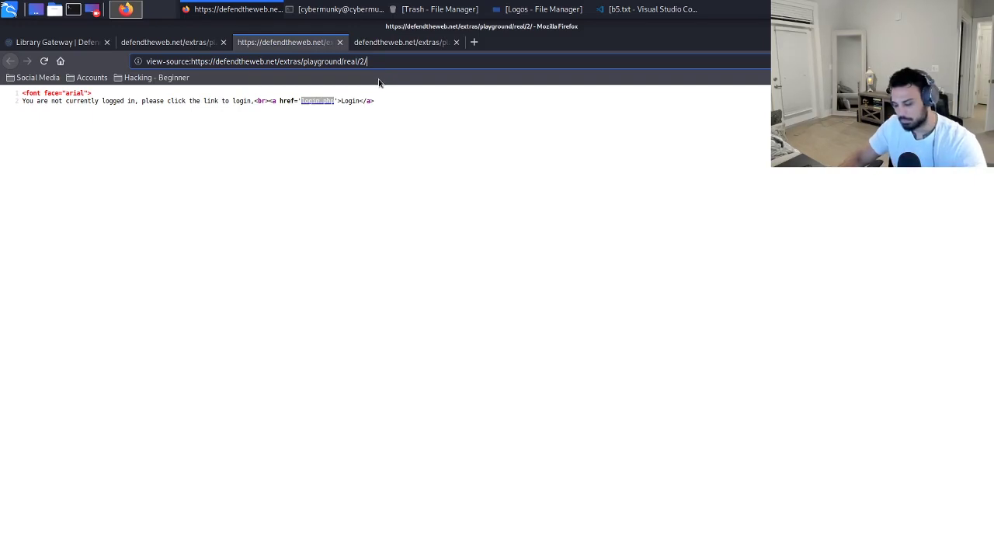
{"action": "key", "text": "ctrl+v"}
{"action": "left_click", "coordinate": [379, 82]}
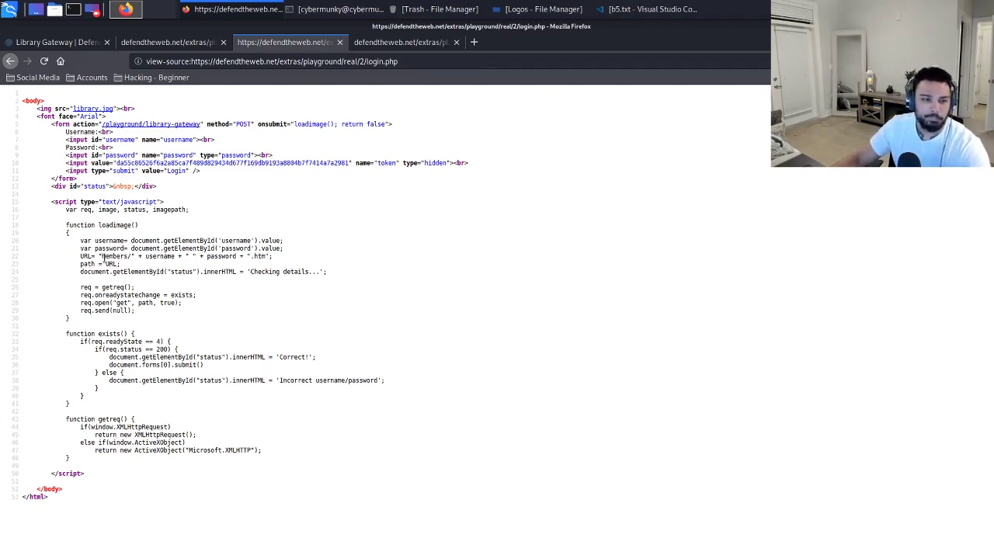
{"action": "left_click_drag", "start_coordinate": [99, 257], "coordinate": [118, 257]}
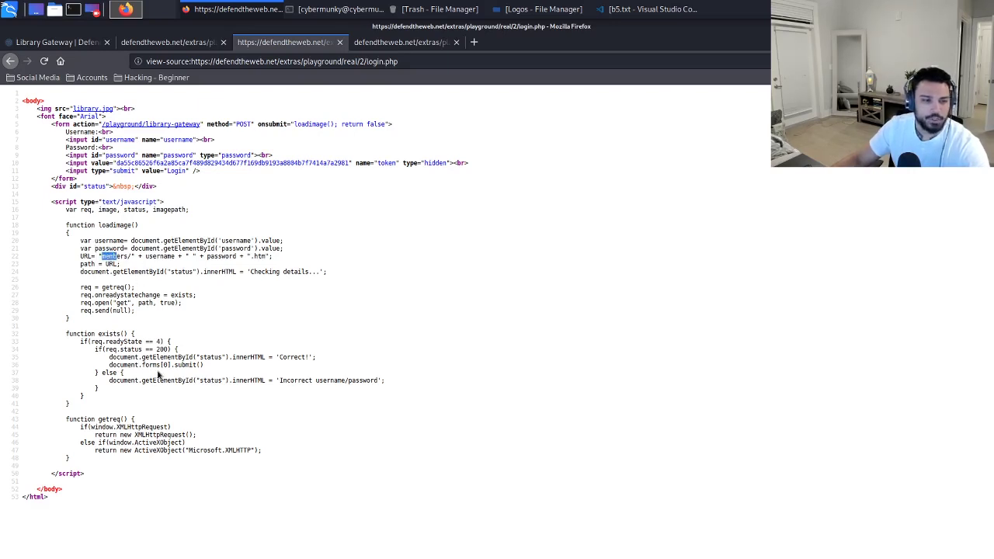
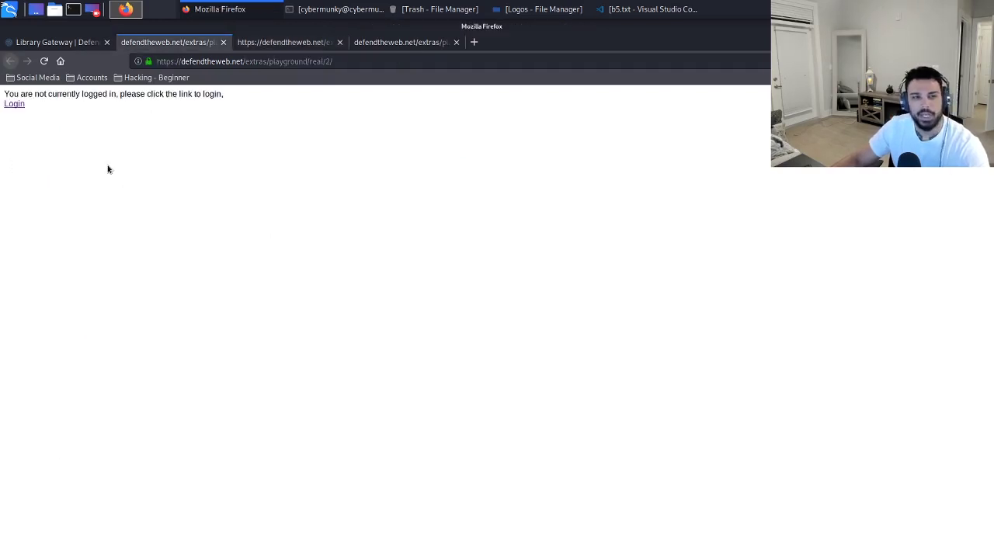
- Copy the 'members/' path from the script on line 22 of the login.php source
{"action": "left_click", "coordinate": [304, 42]}
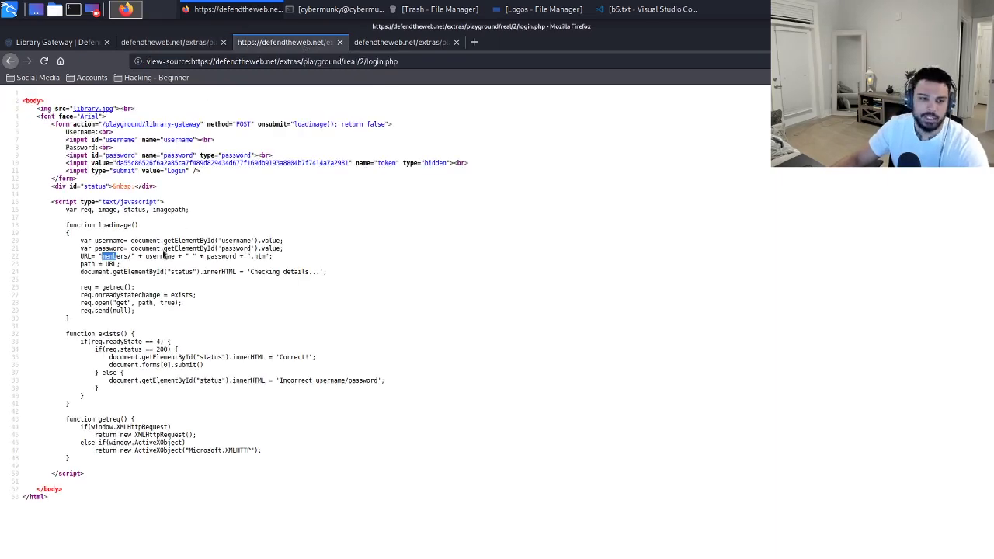
{"action": "left_click_drag", "start_coordinate": [132, 256], "coordinate": [102, 258]}
{"action": "right_click", "coordinate": [118, 258]}
{"action": "left_click", "coordinate": [155, 306]}
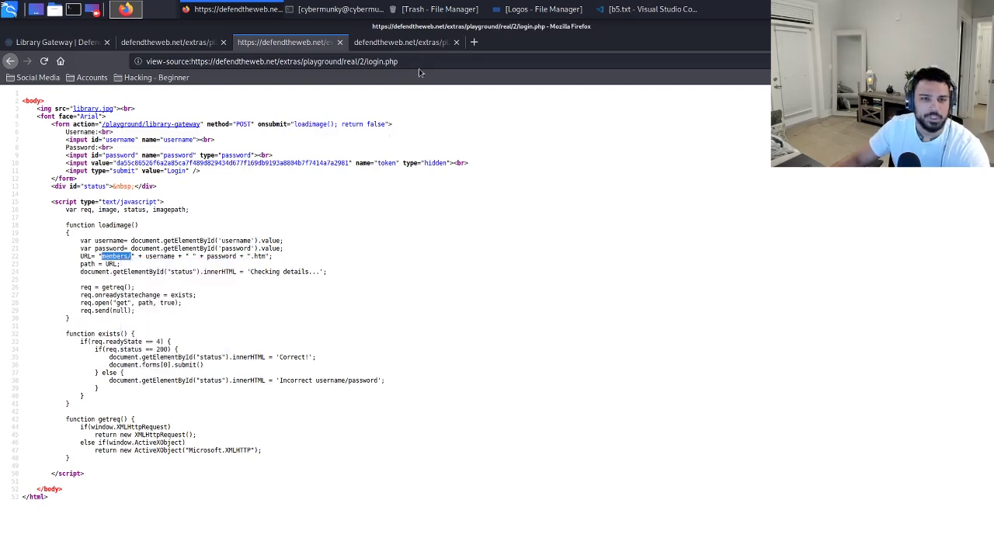
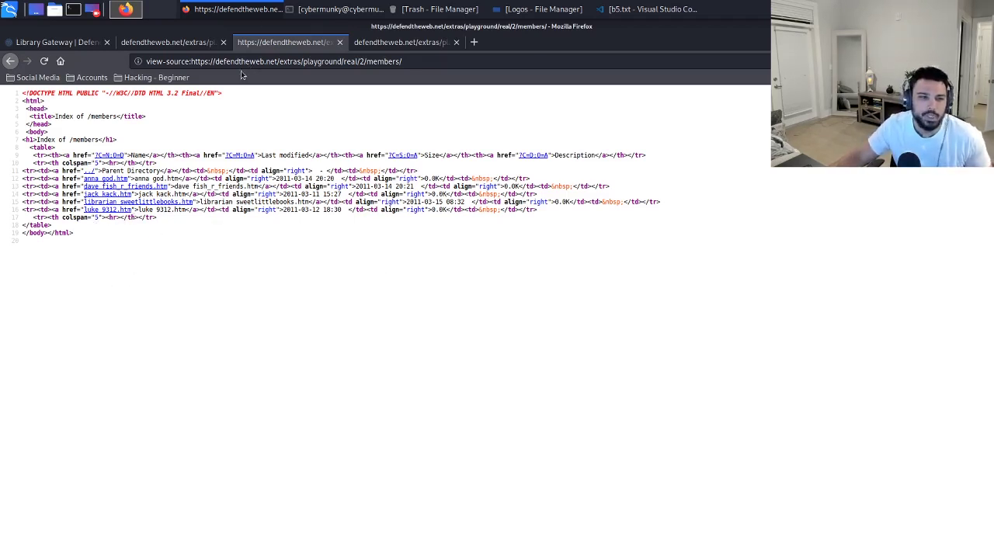
- Open the Library login.php page's source in a new tab to see its members/<username> <password>.htm login script
{"action": "left_click", "coordinate": [198, 46]}
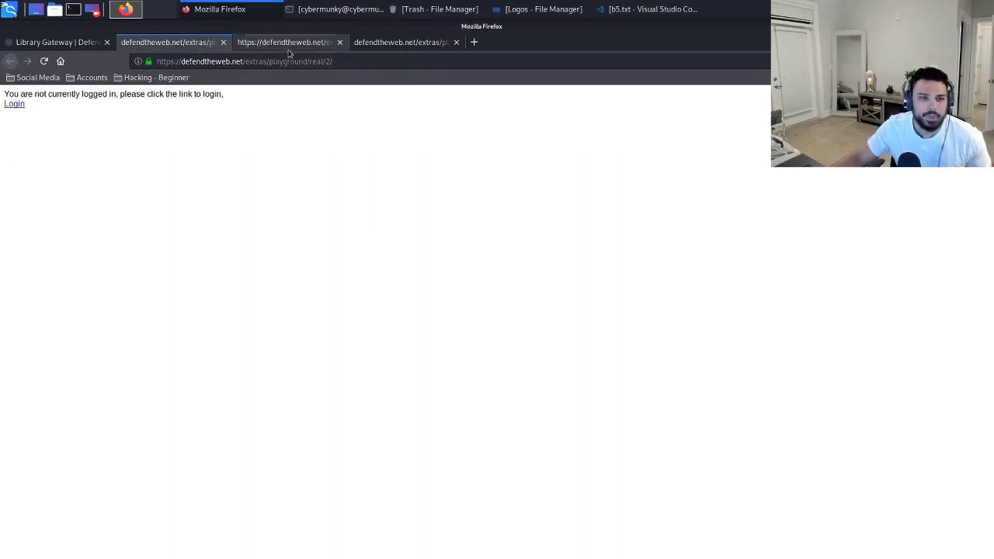
{"action": "left_click", "coordinate": [417, 42]}
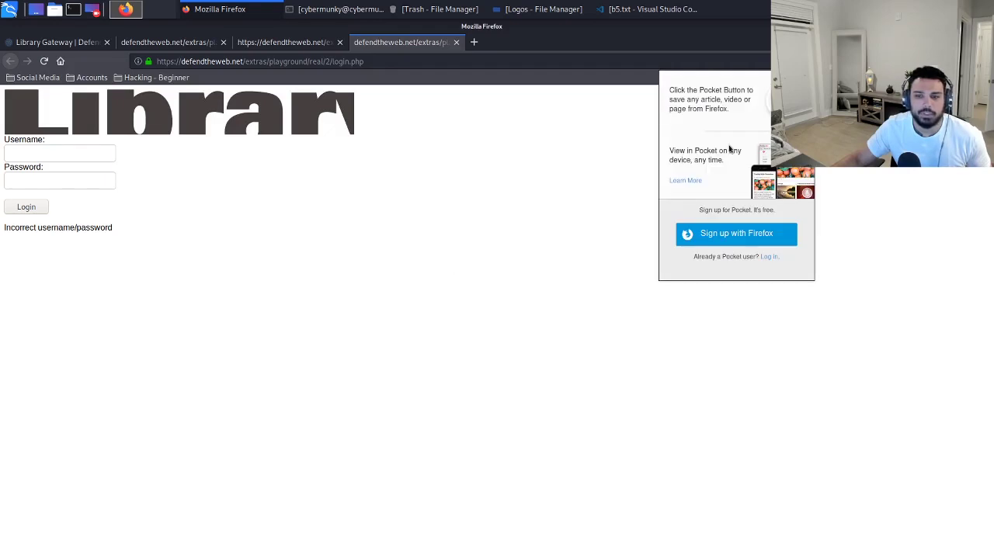
{"action": "right_click", "coordinate": [500, 334]}
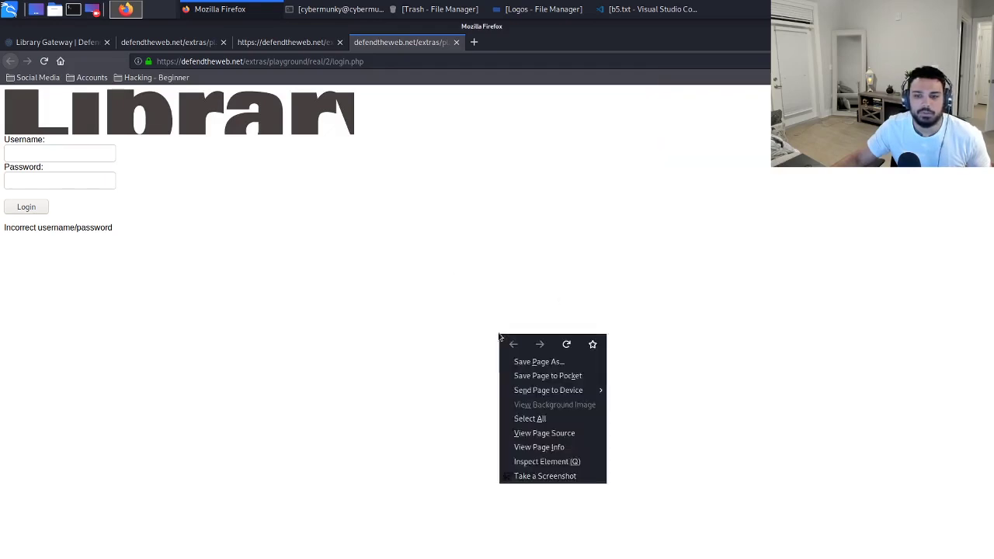
{"action": "left_click", "coordinate": [541, 435]}
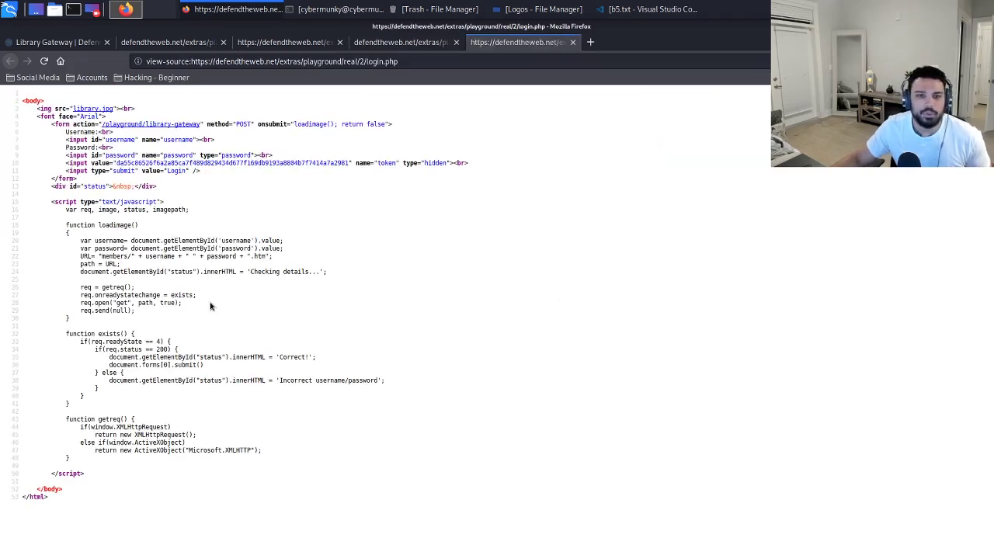
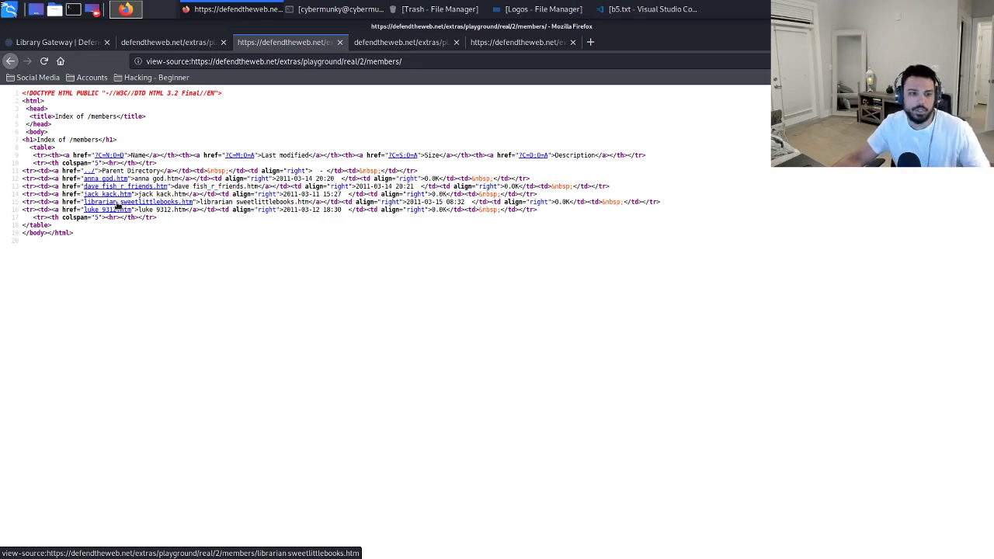
- Copy the link location of 'librarian sweetlittlebooks.htm' from the /members/ source listing
{"action": "left_click_drag", "start_coordinate": [116, 205], "coordinate": [137, 212]}
{"action": "right_click", "coordinate": [145, 205]}
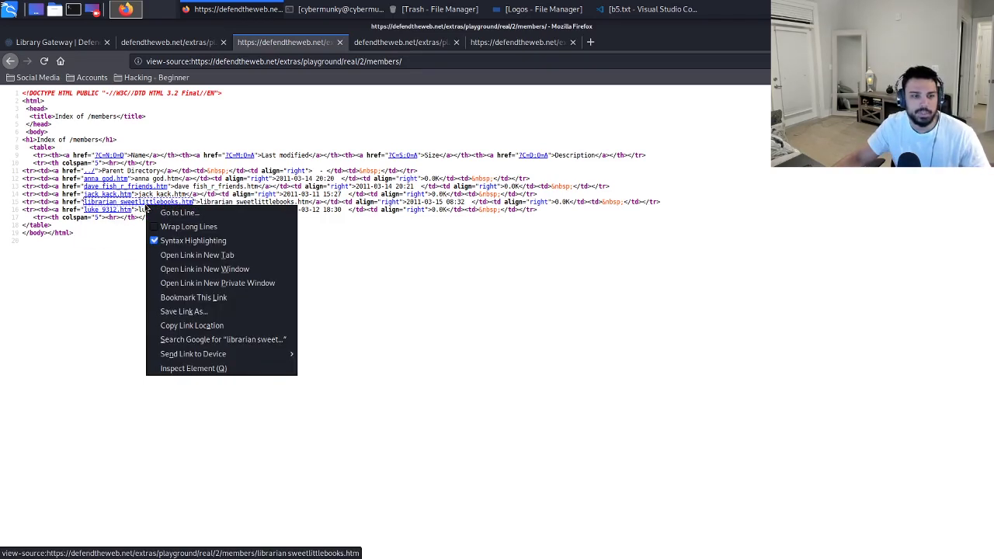
{"action": "left_click", "coordinate": [188, 327]}
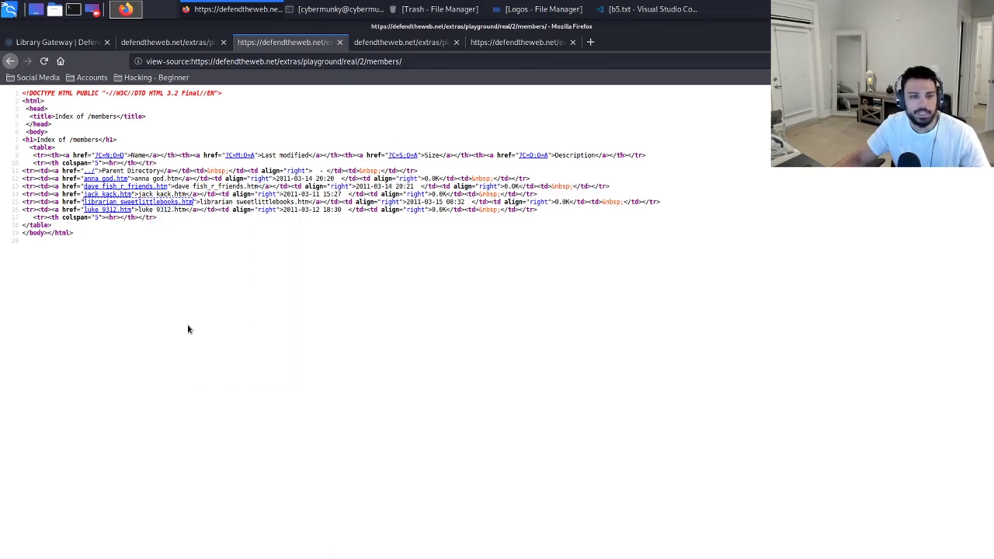
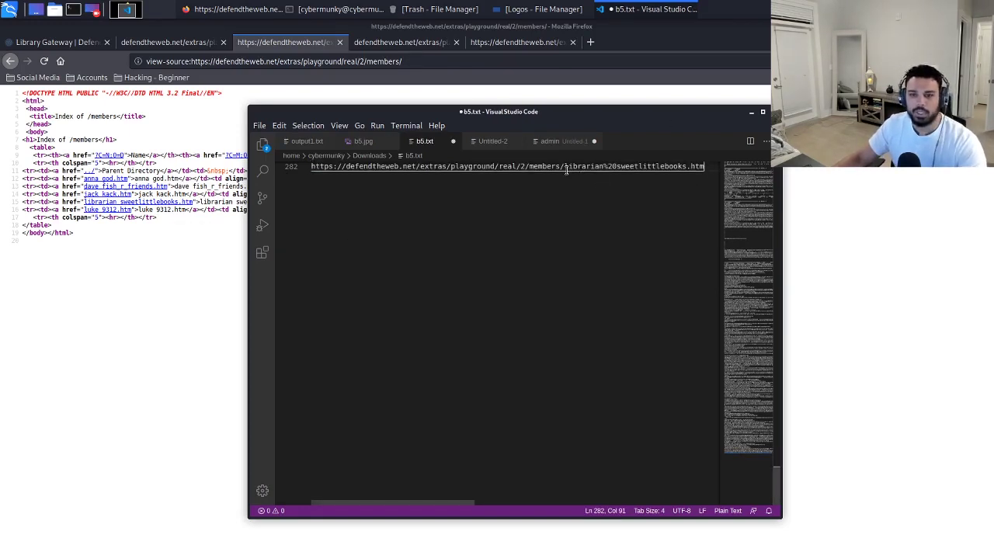
- Select the username 'librarian' in the line 282 members URL, then return to the library login page in Firefox
{"action": "left_click_drag", "start_coordinate": [565, 168], "coordinate": [600, 170]}
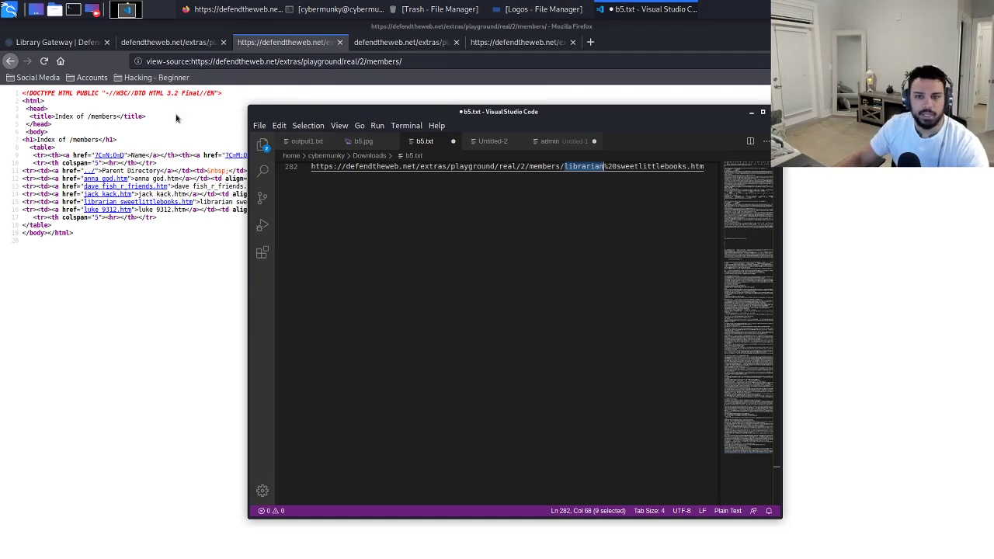
{"action": "left_click", "coordinate": [161, 50]}
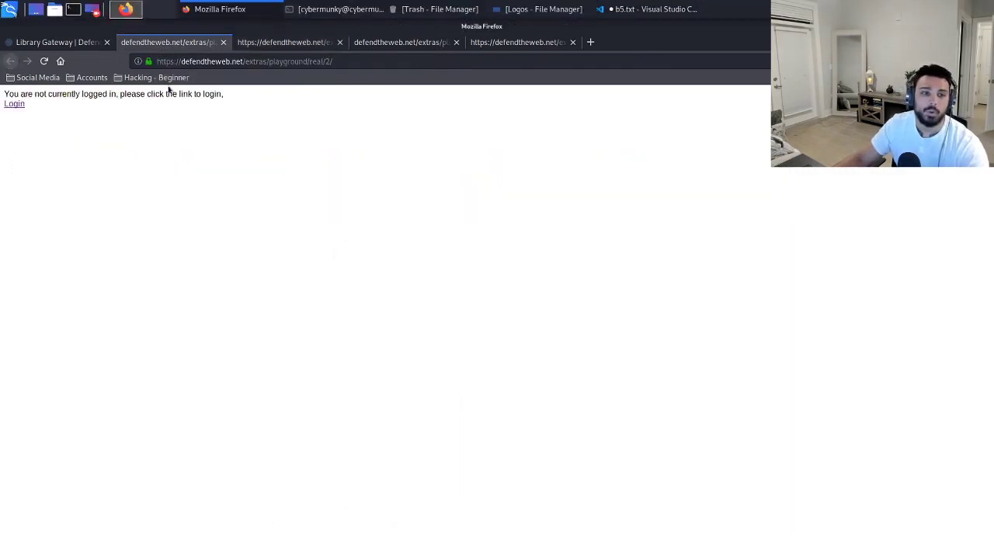
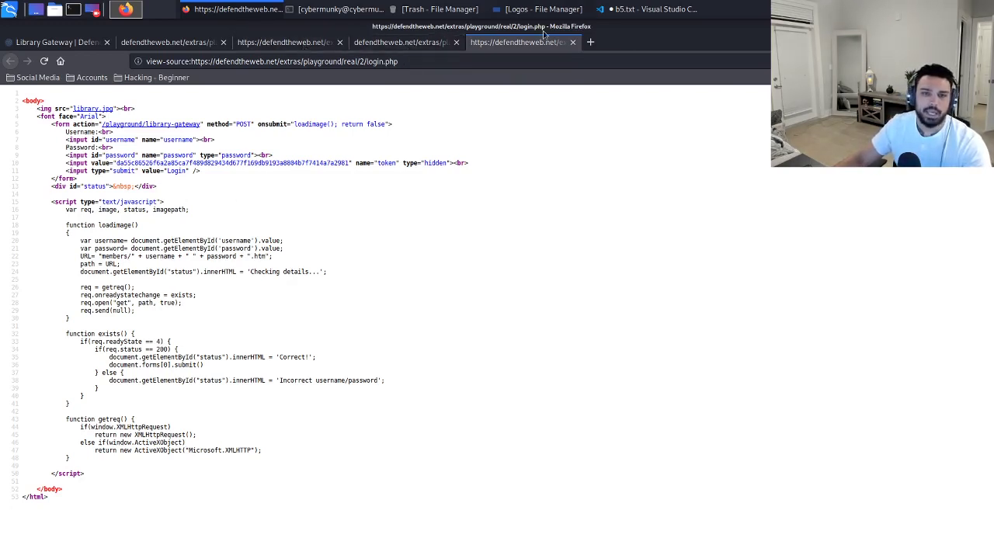
- Bring the b5.txt notes with the librarian's members-page URL to the front in Visual Studio Code
{"action": "left_click", "coordinate": [613, 9]}
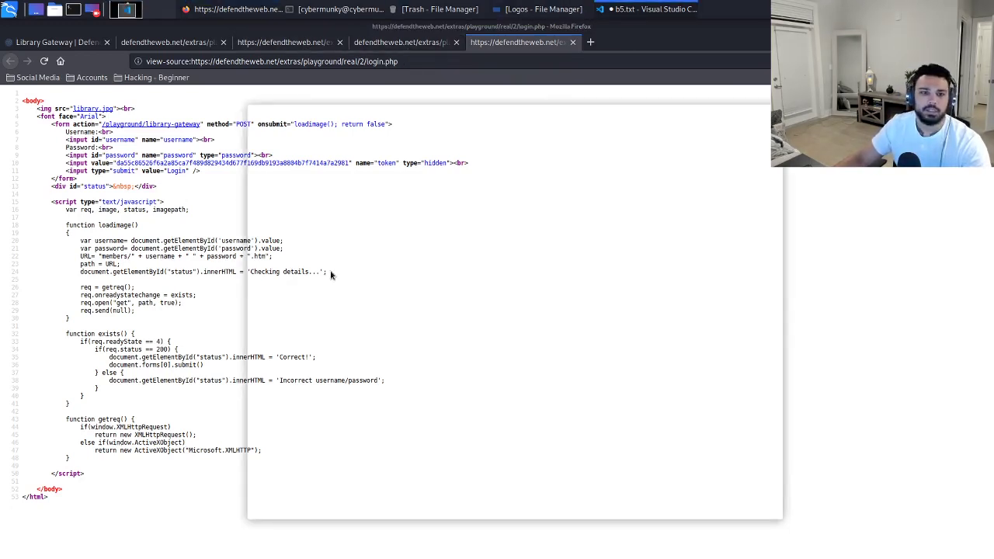